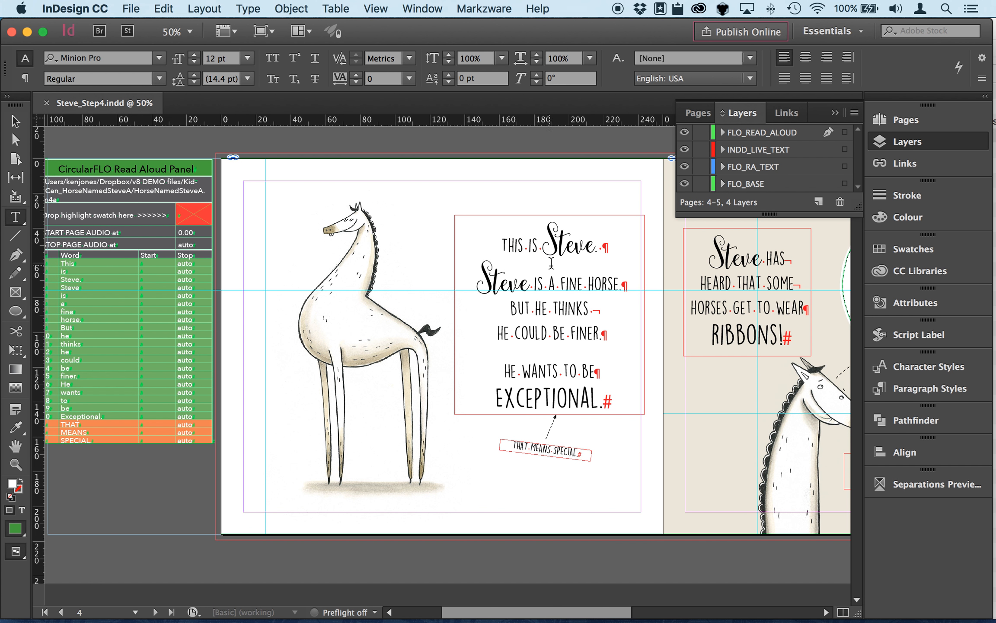
Step: Draw a text frame about 47 × 100 mm beside the page 3 title, and enter "A horse named steve" plus the author-illustrator credit
{"action": "scroll", "coordinate": [551, 263], "scroll_direction": "right", "scroll_amount": 10}
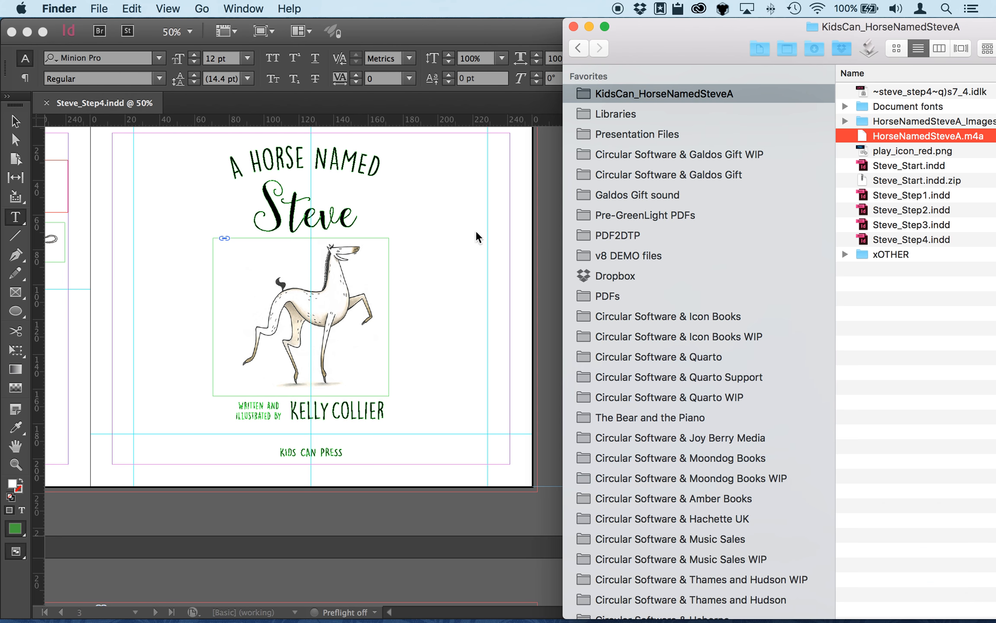
{"action": "left_click", "coordinate": [485, 237]}
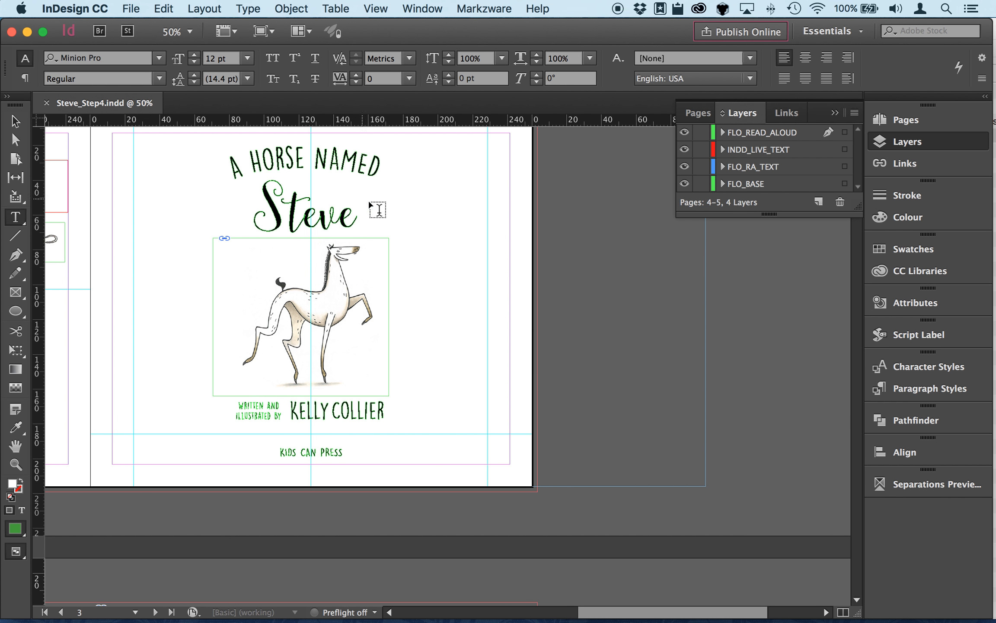
{"action": "left_click_drag", "start_coordinate": [421, 186], "coordinate": [504, 360]}
{"action": "type", "text": "A horse named steve"}
{"action": "key", "text": "super+1"}
{"action": "key", "text": "Return"}
{"action": "type", "text": "Written and illsutrated by Kelly Collier"}
{"action": "key", "text": "Return"}
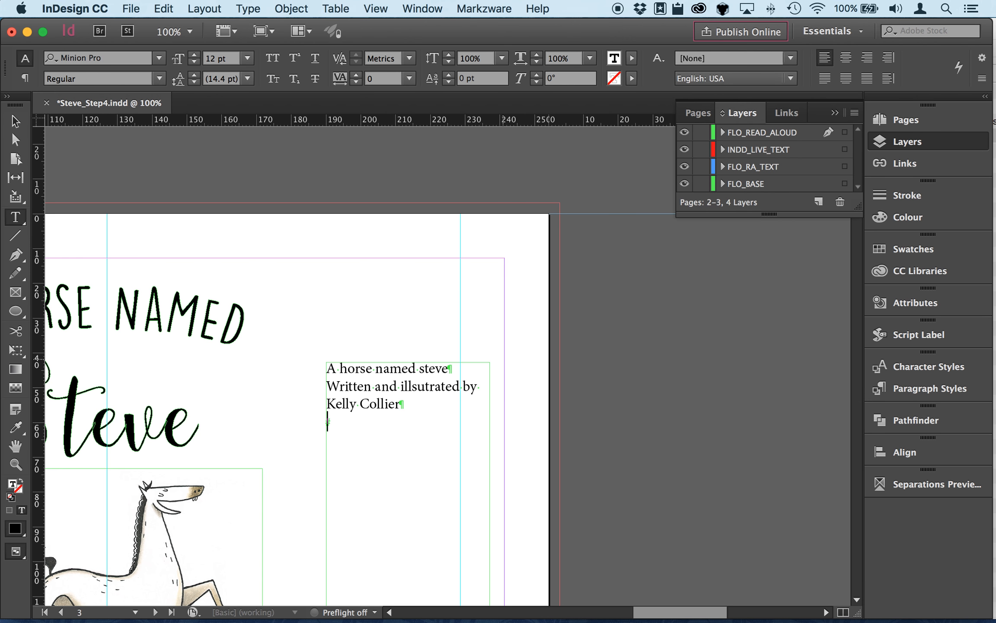
Step: Correct the misspelled word in the author credit line to "illustrated"
{"action": "left_click", "coordinate": [431, 383]}
{"action": "key", "text": "BackSpace"}
{"action": "key", "text": "BackSpace"}
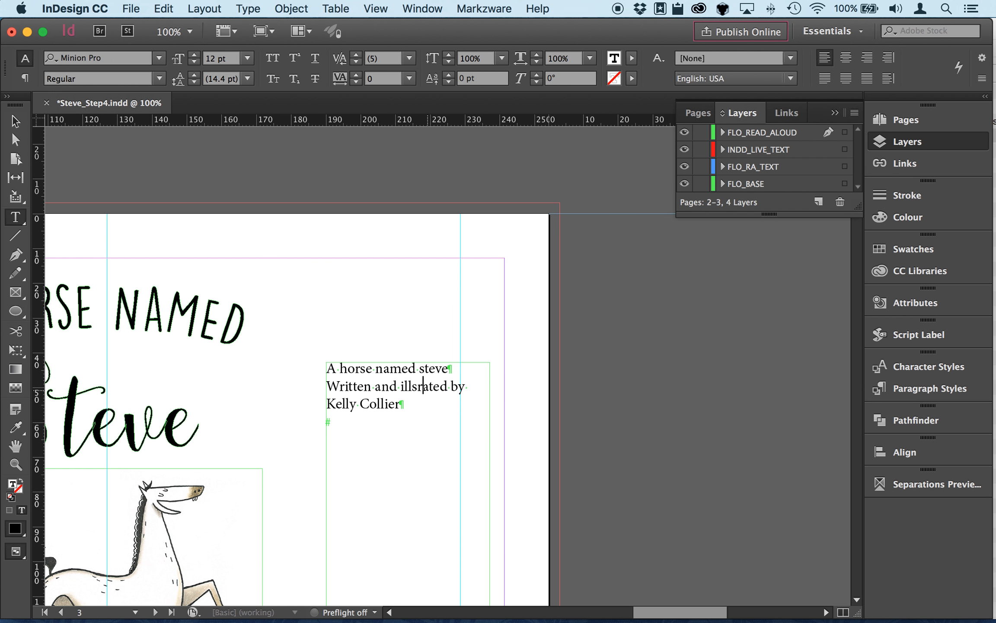
{"action": "type", "text": "t"}
{"action": "key", "text": "Left"}
{"action": "key", "text": "Left"}
{"action": "key", "text": "Left"}
{"action": "type", "text": "u"}
Step: Add a two-line publisher credit below the author credit, with "Kids Can Press" on its second line
{"action": "scroll", "coordinate": [428, 401], "scroll_direction": "down", "scroll_amount": 5}
{"action": "scroll", "coordinate": [428, 401], "scroll_direction": "left", "scroll_amount": 4}
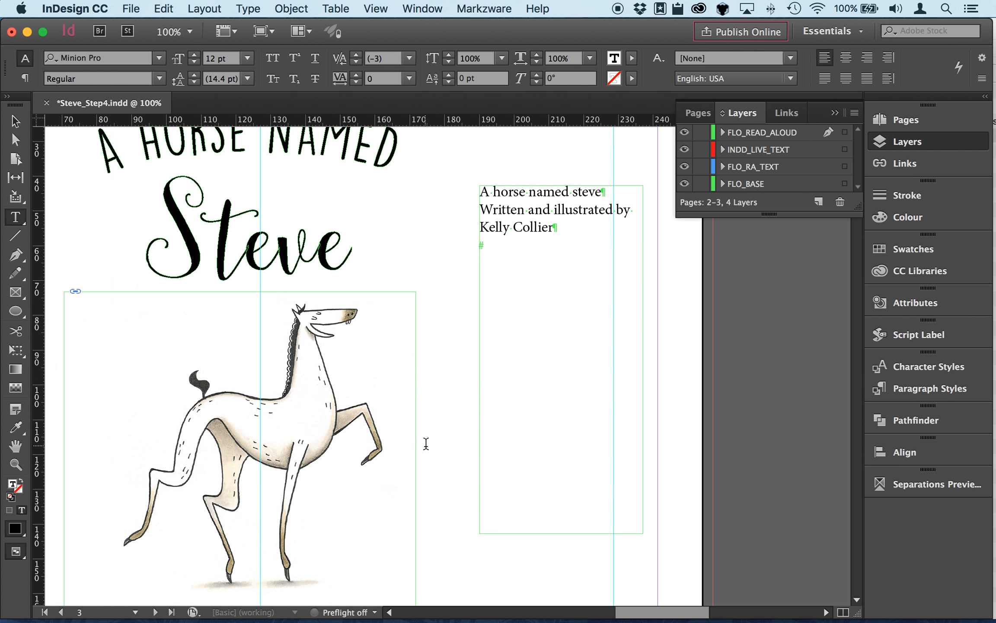
{"action": "left_click", "coordinate": [564, 327]}
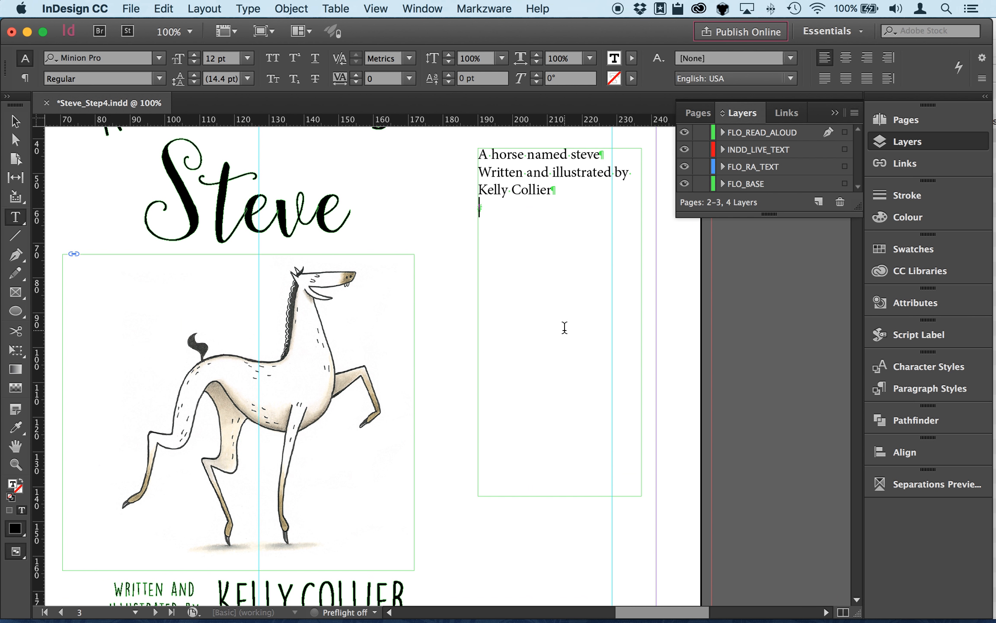
{"action": "type", "text": "Publihsed by"}
{"action": "key", "text": "Return"}
{"action": "type", "text": "Kids Can Press"}
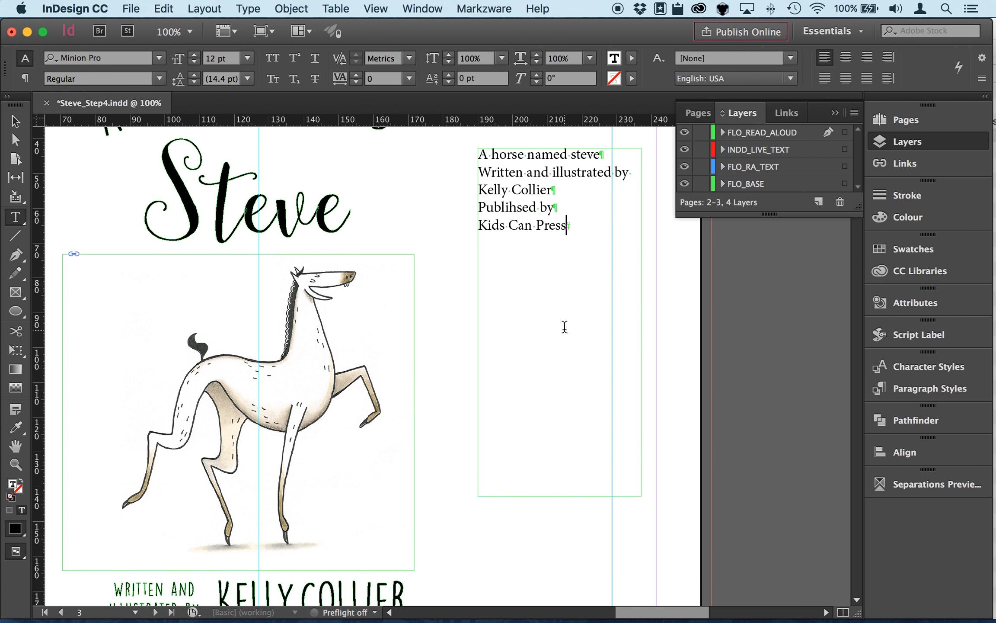
Step: Correct the misspelled first word of the publisher credit to "Published"
{"action": "left_click", "coordinate": [509, 207]}
{"action": "key", "text": "BackSpace"}
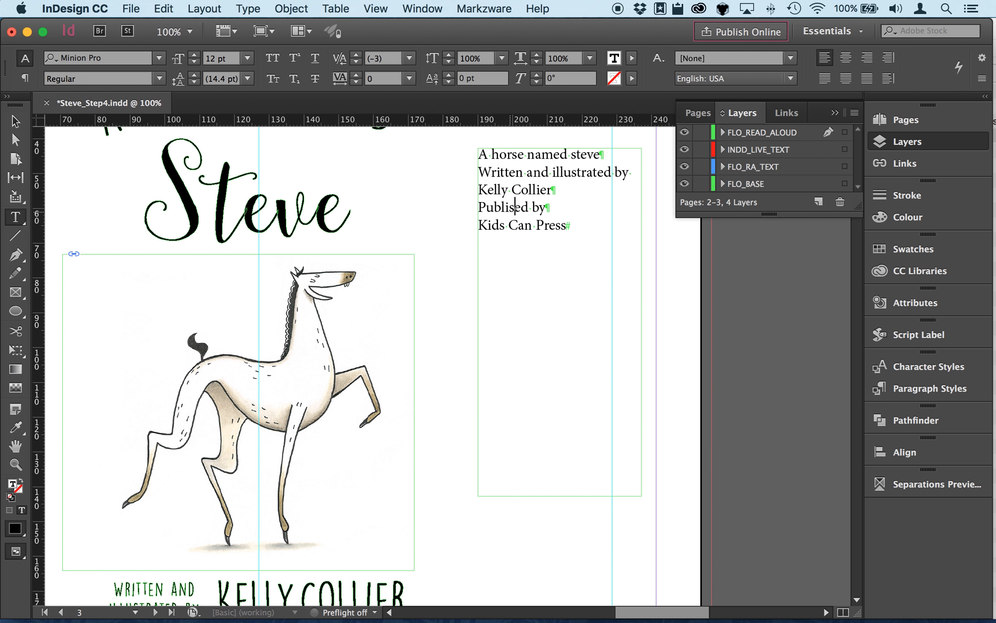
{"action": "key", "text": "Right"}
{"action": "type", "text": "h"}
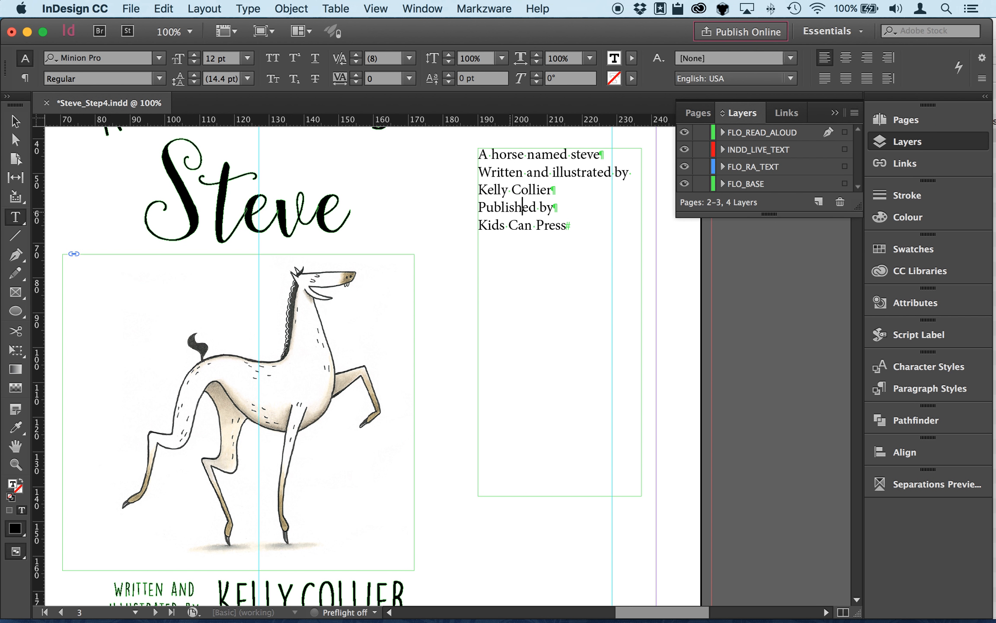
Step: Run Prepare Read Aloud from the CircularFLO Read Aloud Tools with the title page credits frame in place
{"action": "left_click", "coordinate": [16, 122]}
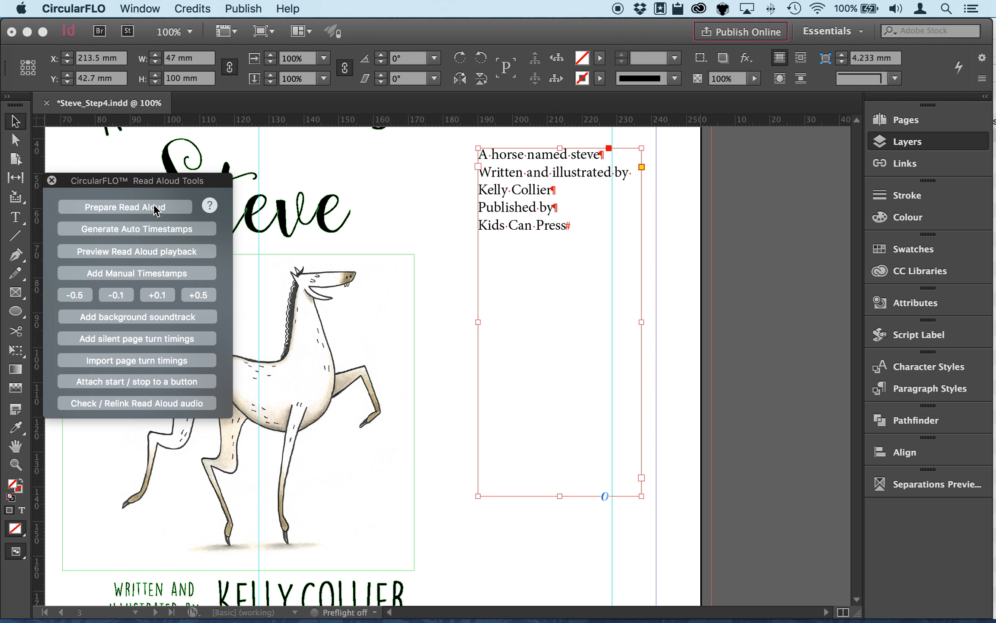
{"action": "left_click", "coordinate": [140, 207]}
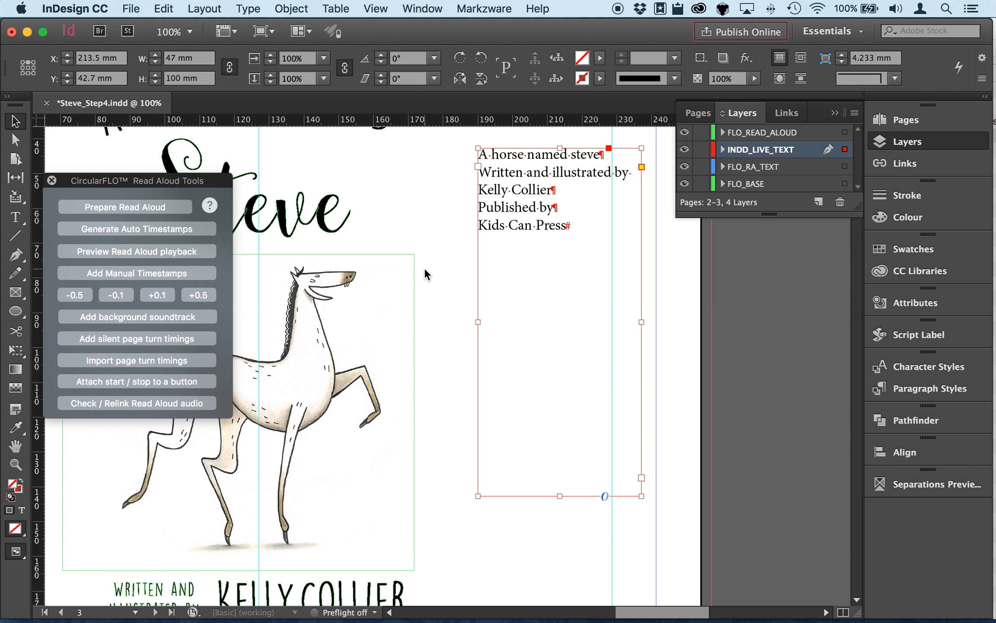
{"action": "left_click", "coordinate": [627, 225]}
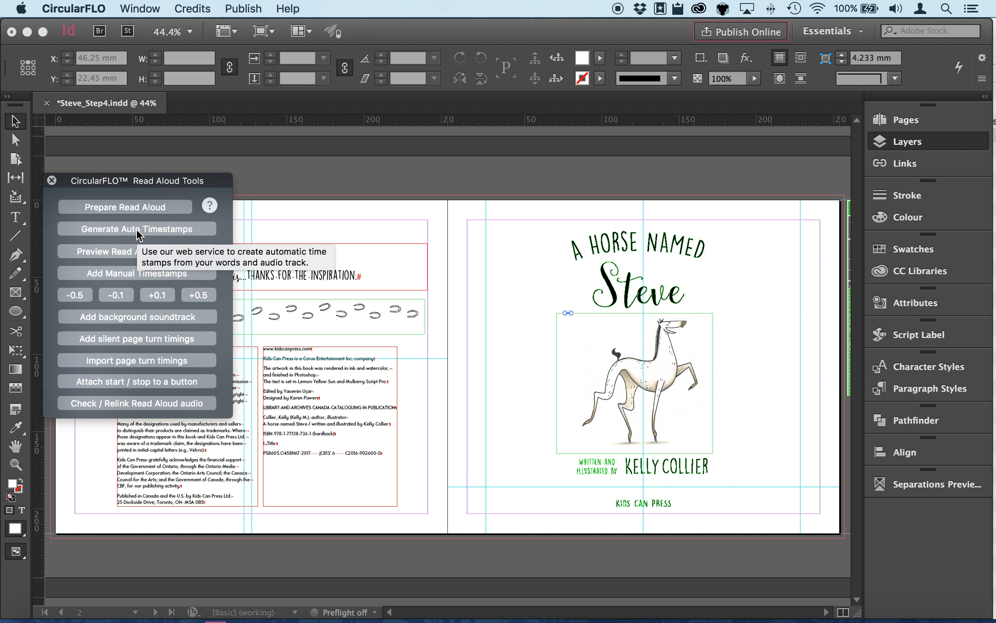
Step: Generate auto timestamps for the book, approving the use of 5 pre-purchased minutes and waiting until the timestamps are ready
{"action": "key", "text": "super+Tab"}
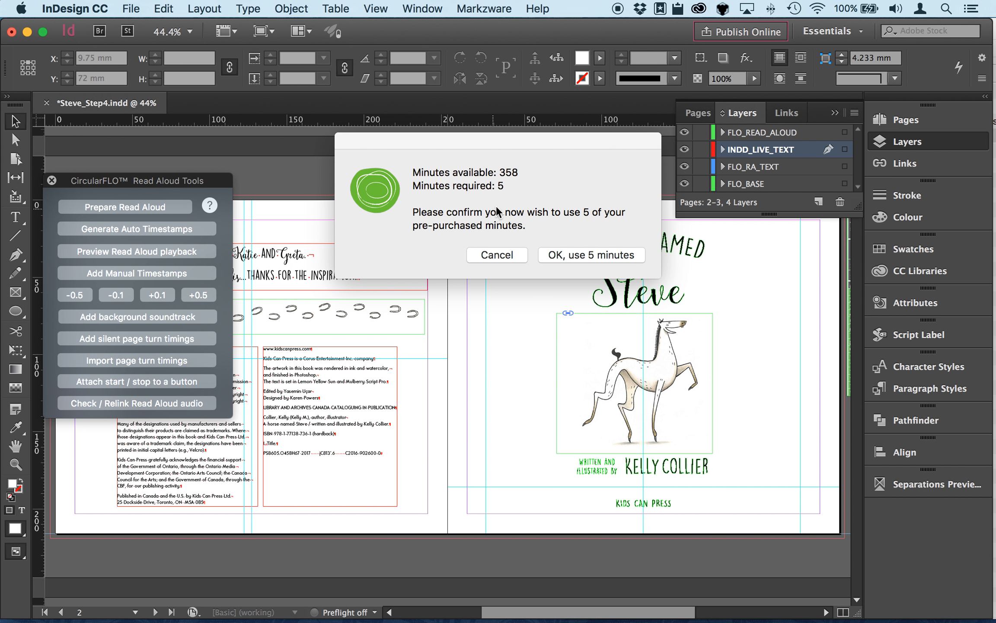
{"action": "left_click", "coordinate": [580, 261]}
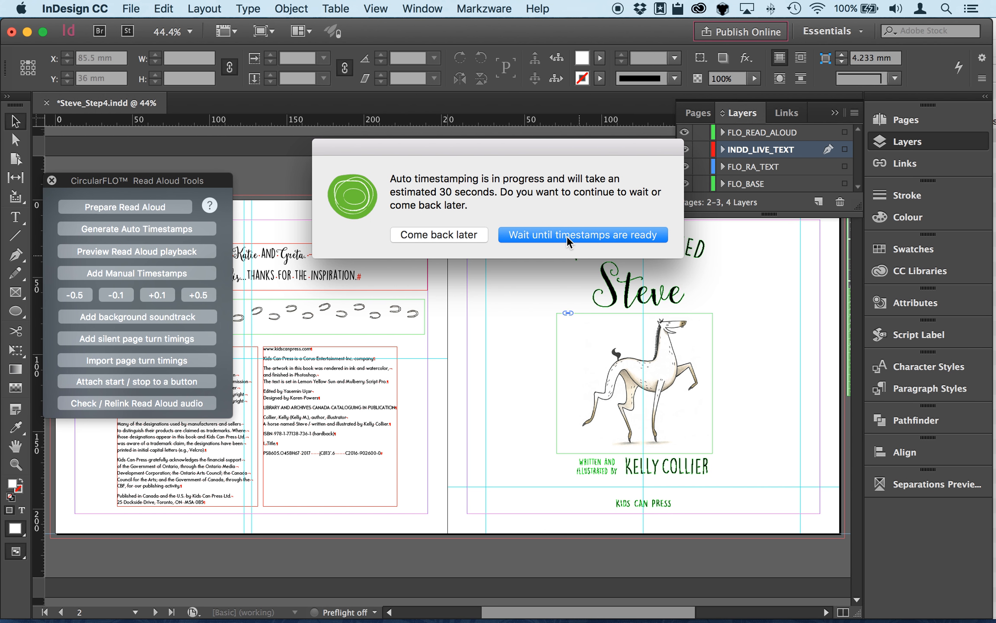
{"action": "left_click", "coordinate": [569, 240]}
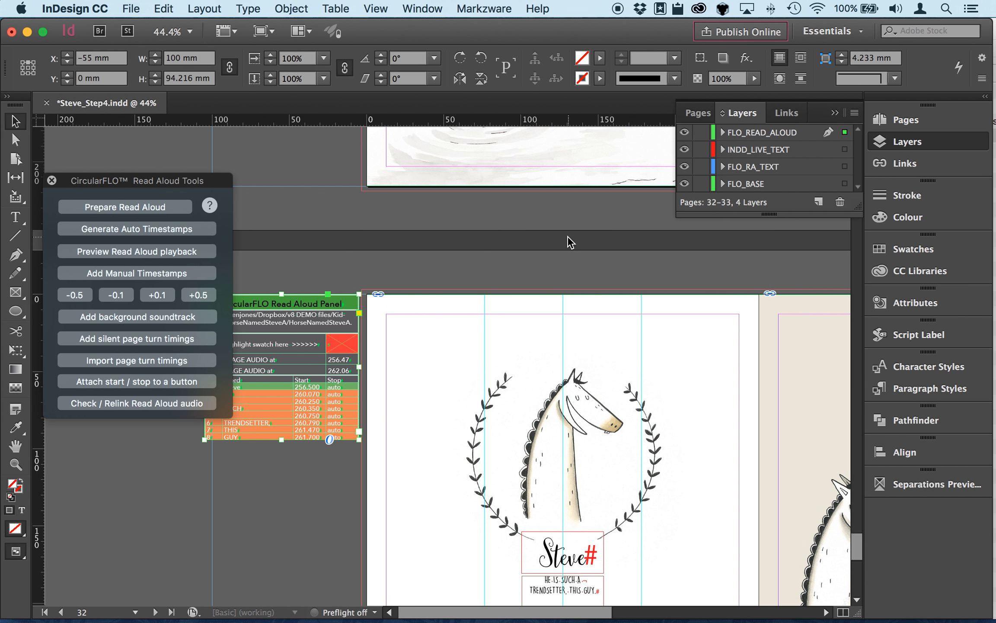
Step: Select rows 17 to 23, from "AND" to "AGAIN!", in the Read Aloud table beside page 30
{"action": "left_click", "coordinate": [209, 259]}
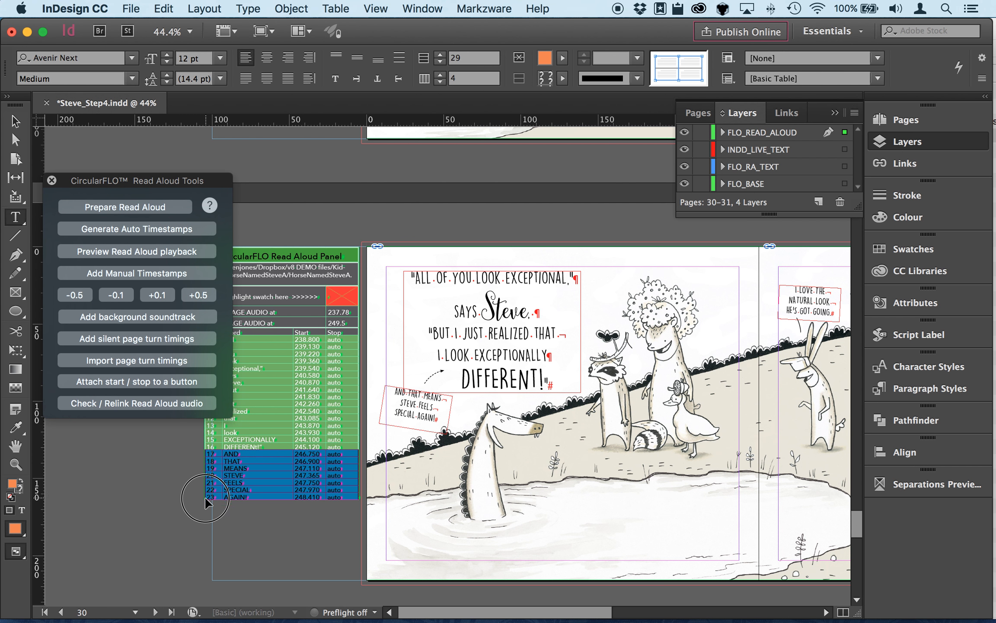